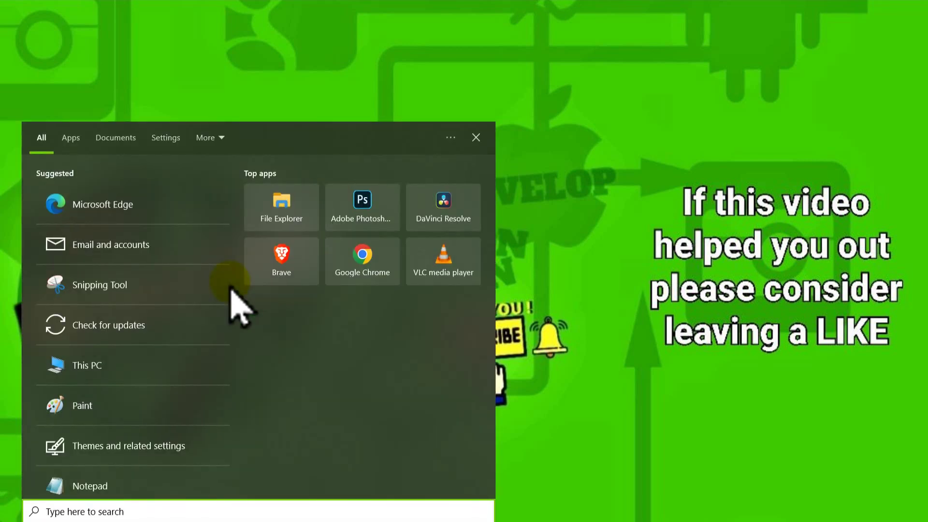
Launch Command Prompt as administrator via a cmd search, approving the UAC prompt.
text(cmd)
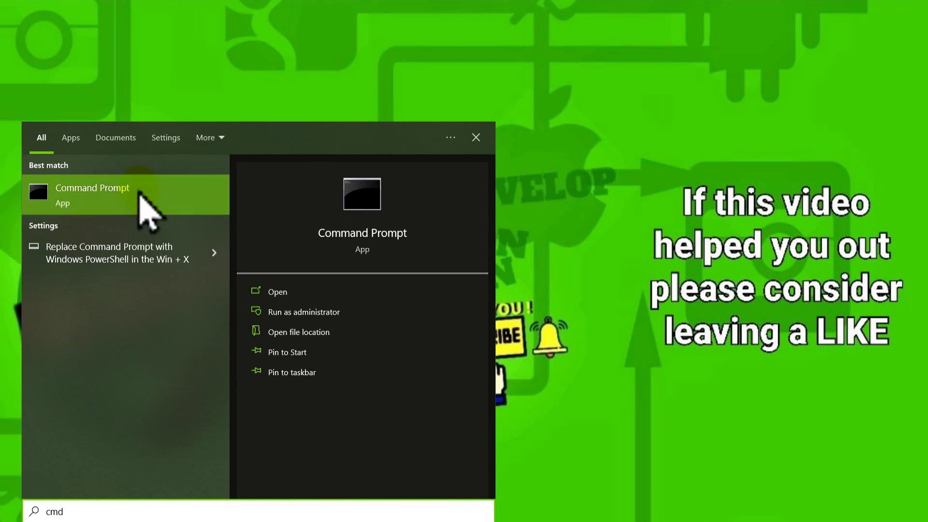
right_click(65, 189)
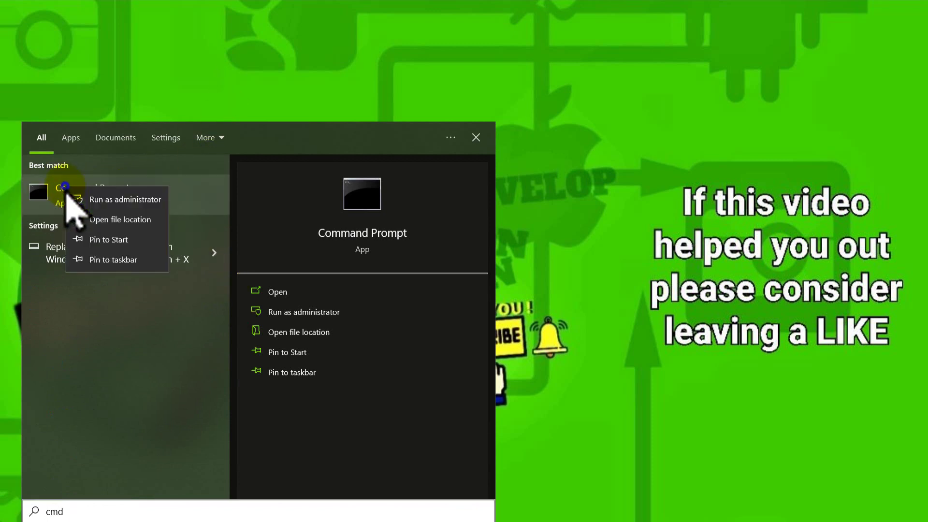
click(85, 199)
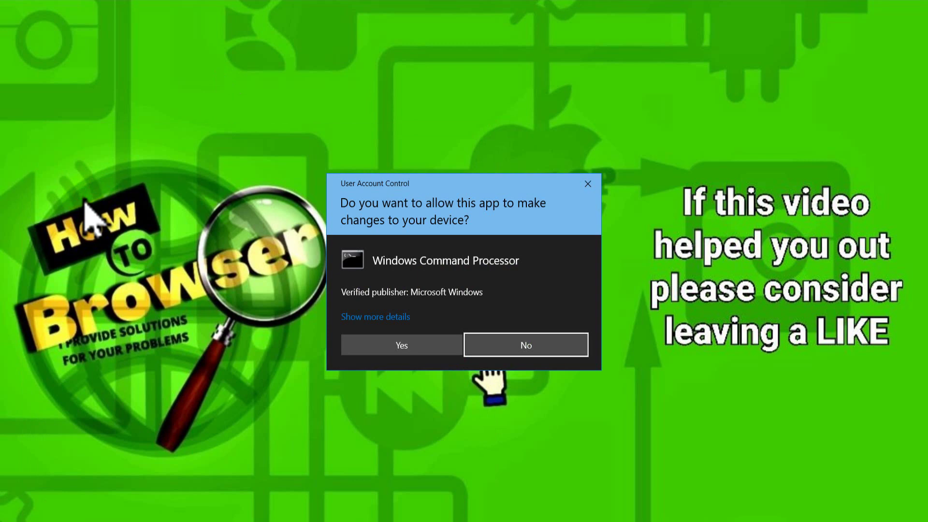
click(394, 347)
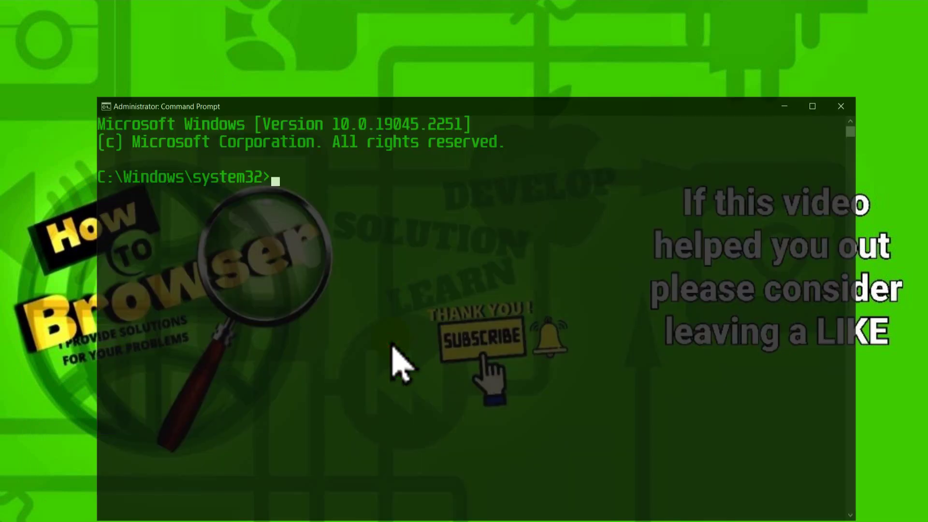
drag(388, 109, 390, 62)
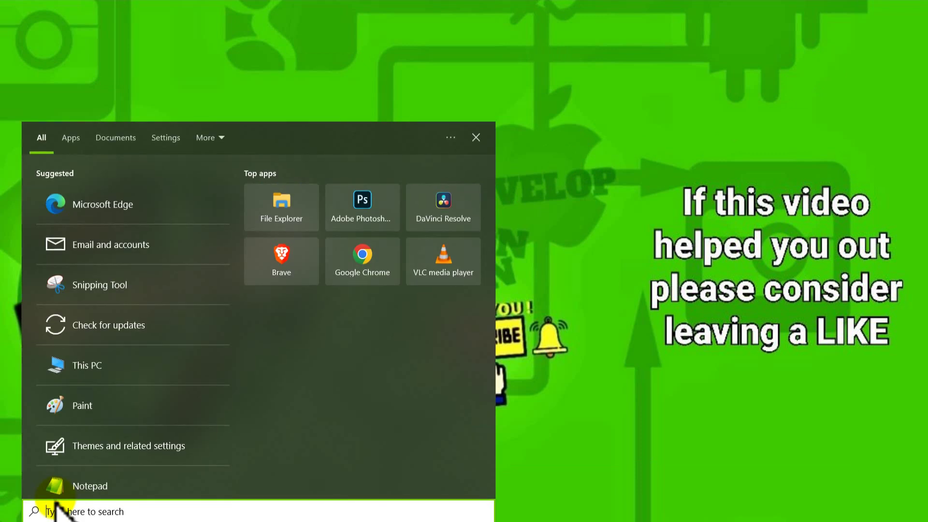
Launch Battle.net from a battle.net search and bring up the game's options menu.
text(battle.)
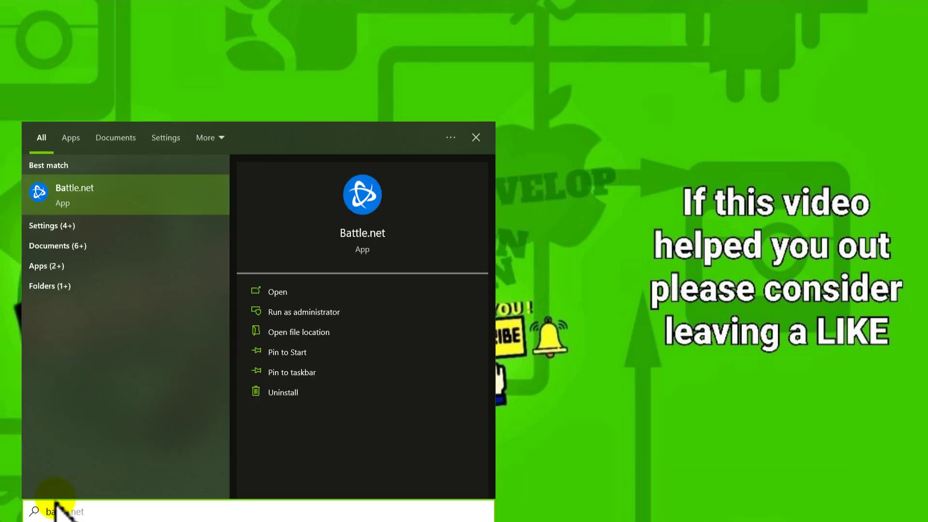
text(net)
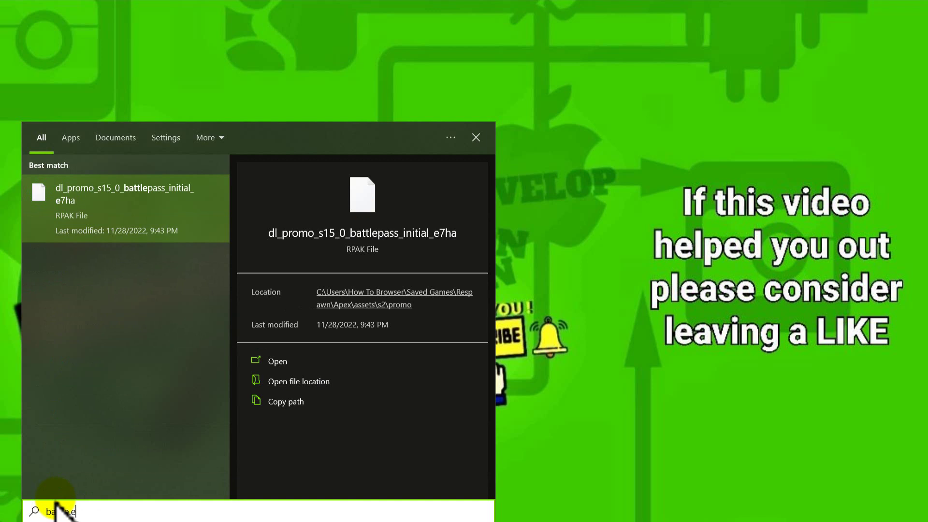
click(123, 208)
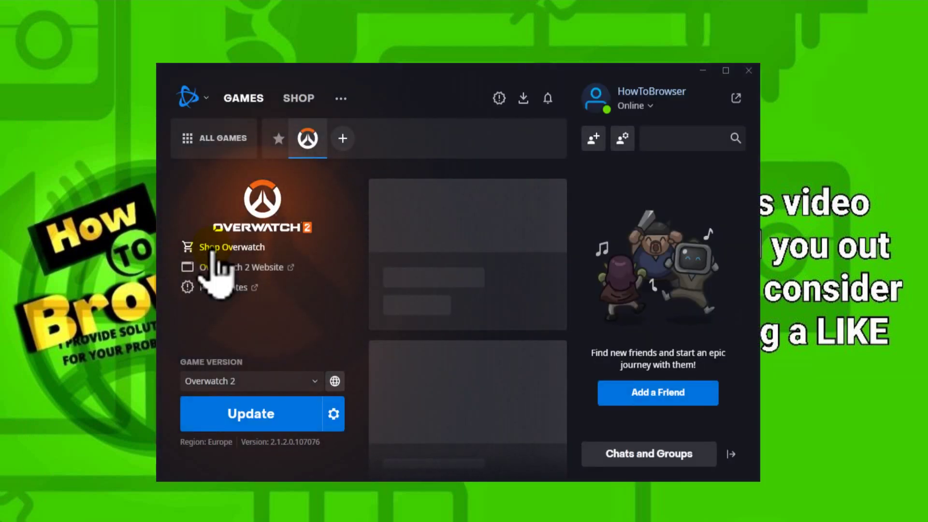
click(334, 414)
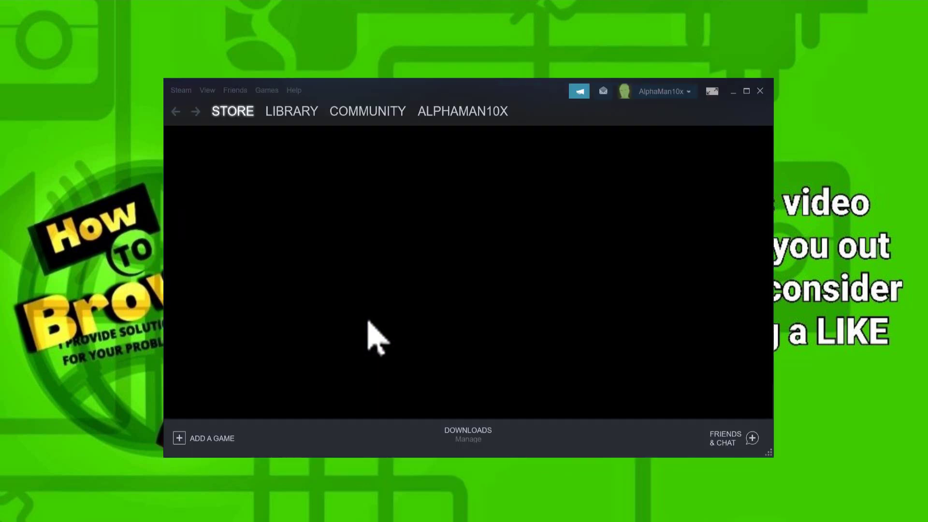
Show the Local Files properties of Call of Duty: Modern Warfare II in the Steam library.
click(286, 114)
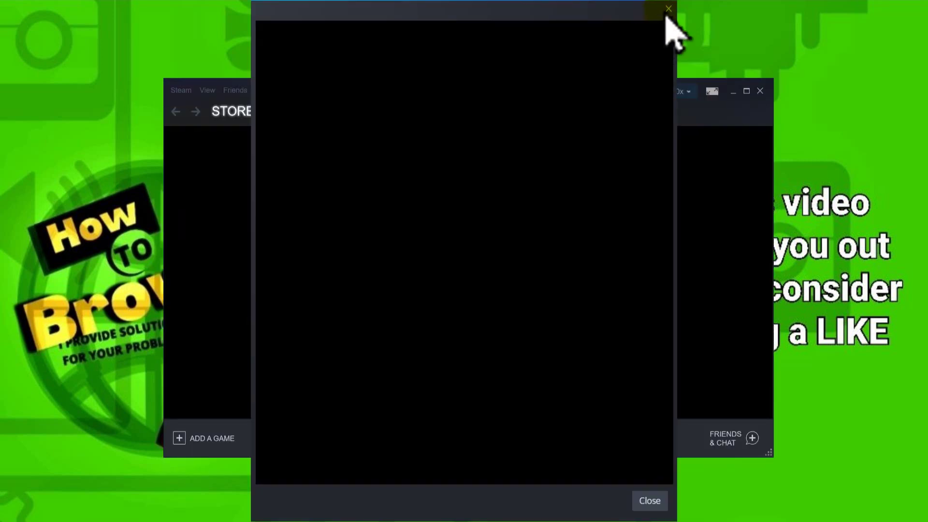
click(668, 8)
click(291, 111)
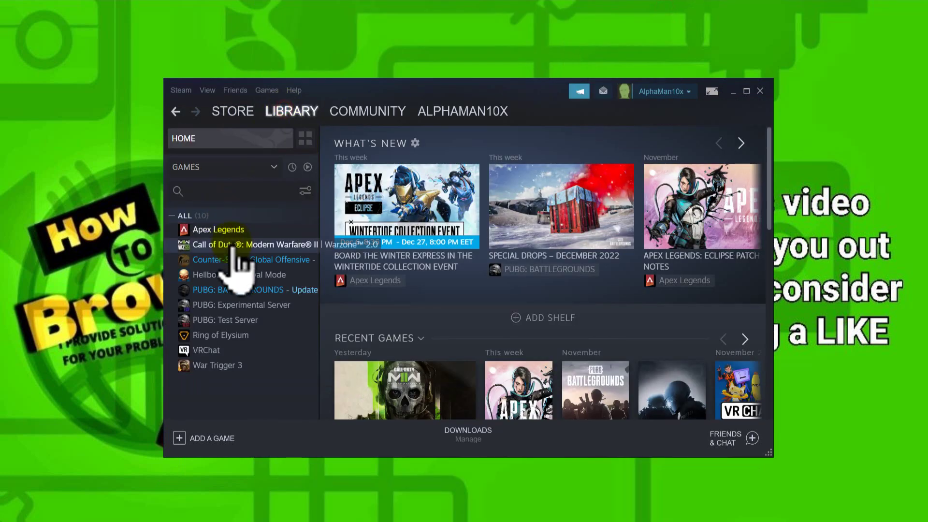
click(234, 246)
right_click(245, 251)
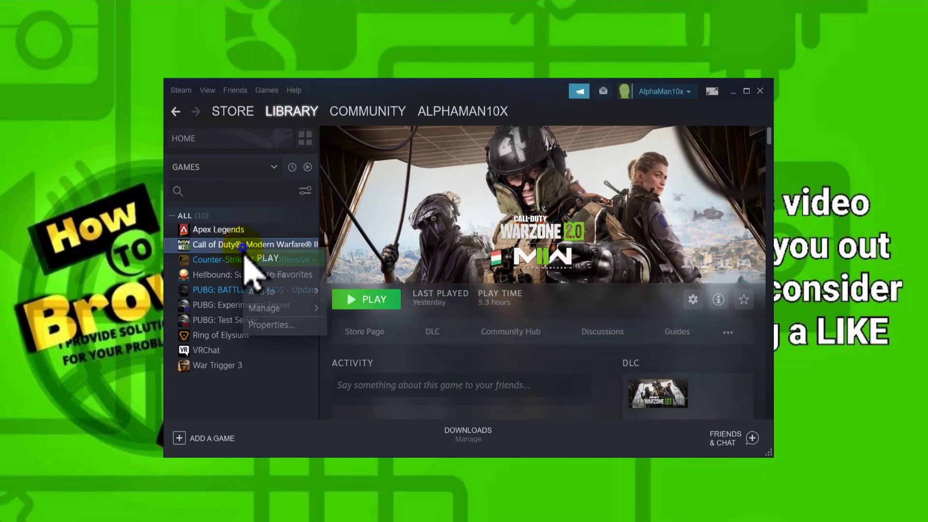
click(255, 328)
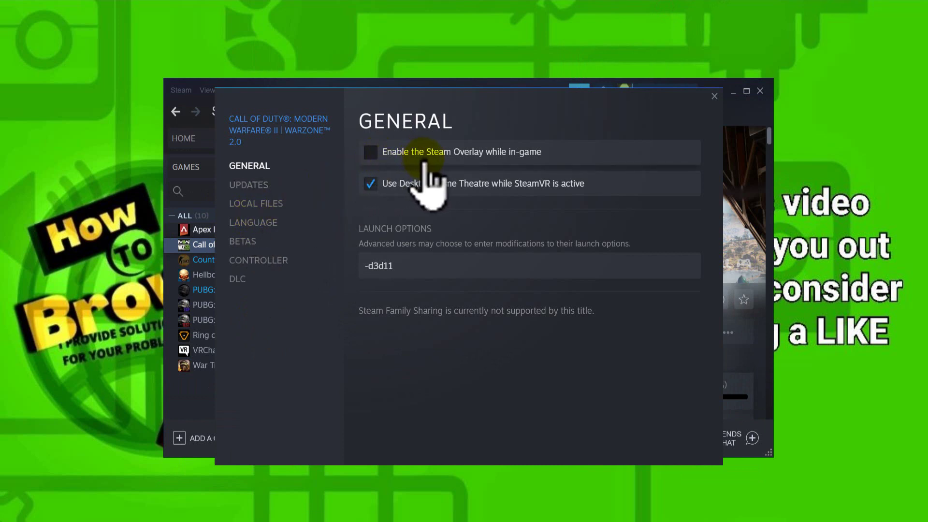
click(241, 202)
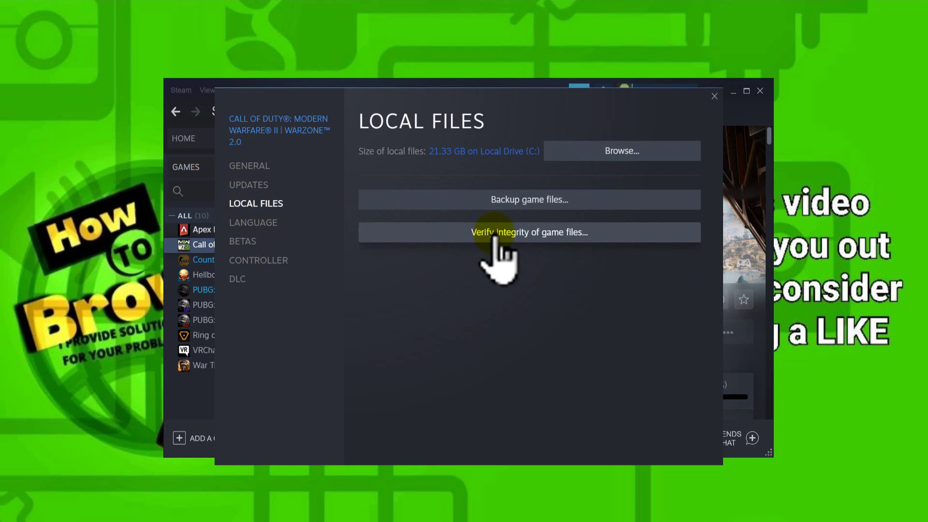
Browse to the game's install folder and open the cod application's properties.
click(601, 152)
scroll(342, 280, down, 15)
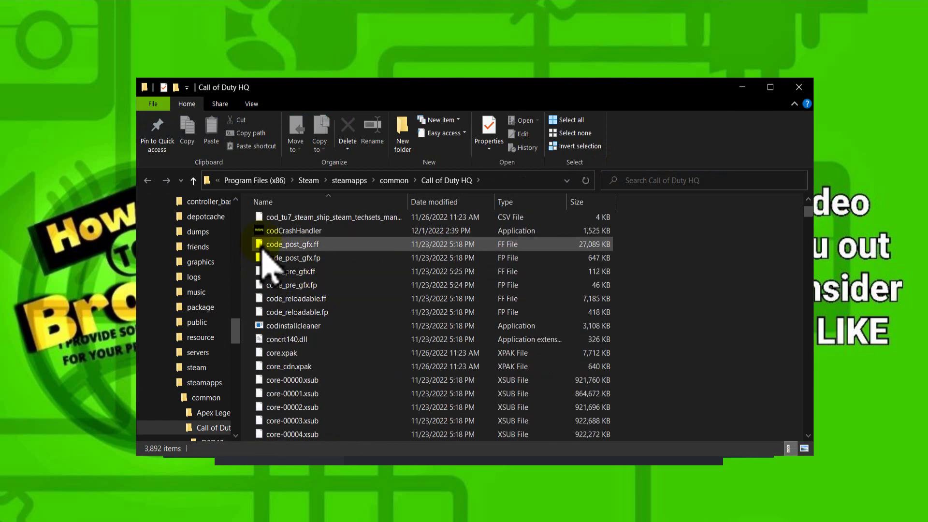
scroll(263, 261, up, 2)
click(271, 271)
right_click(270, 271)
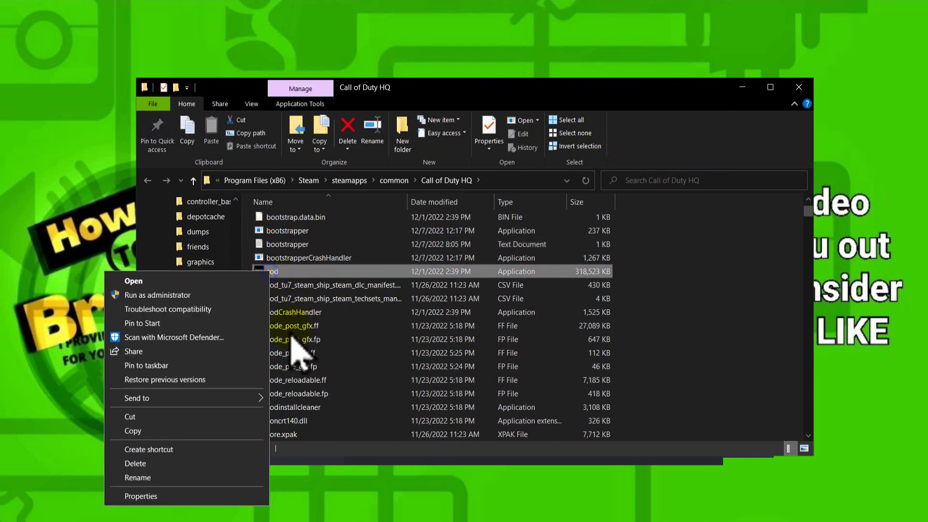
click(157, 496)
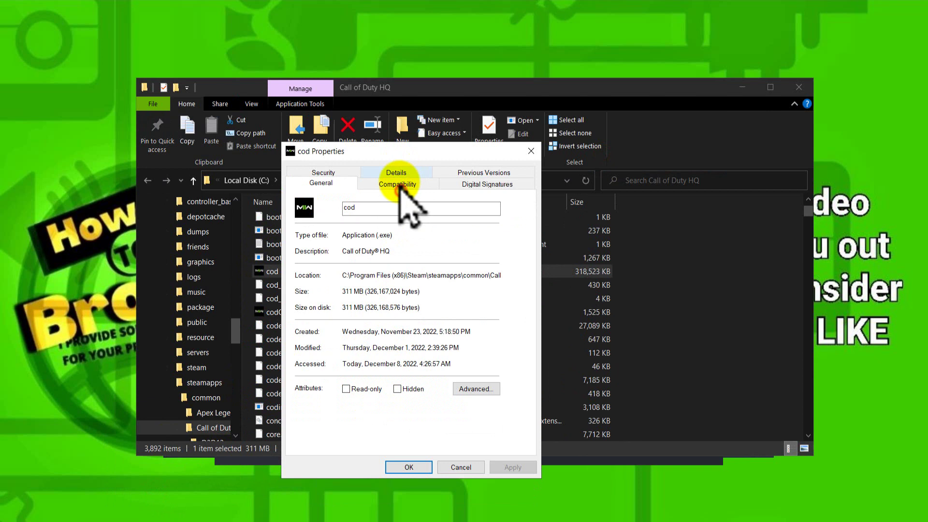
Set cod to Windows 8 compatibility, run as administrator, fullscreen optimizations off; close the folder.
click(399, 185)
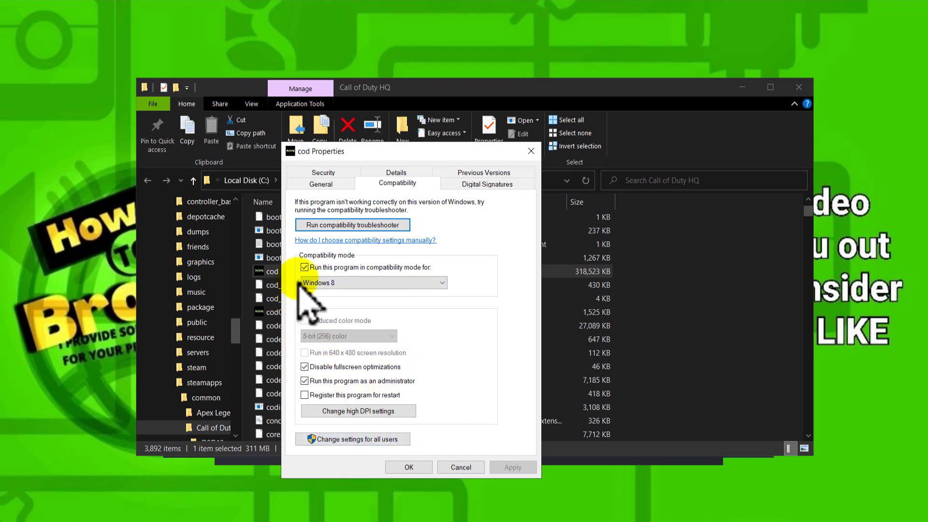
click(407, 467)
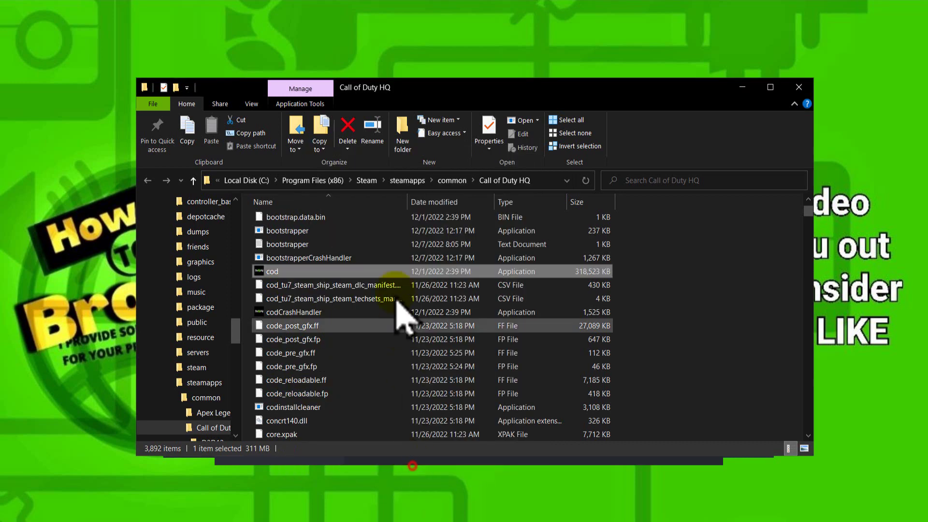
click(794, 90)
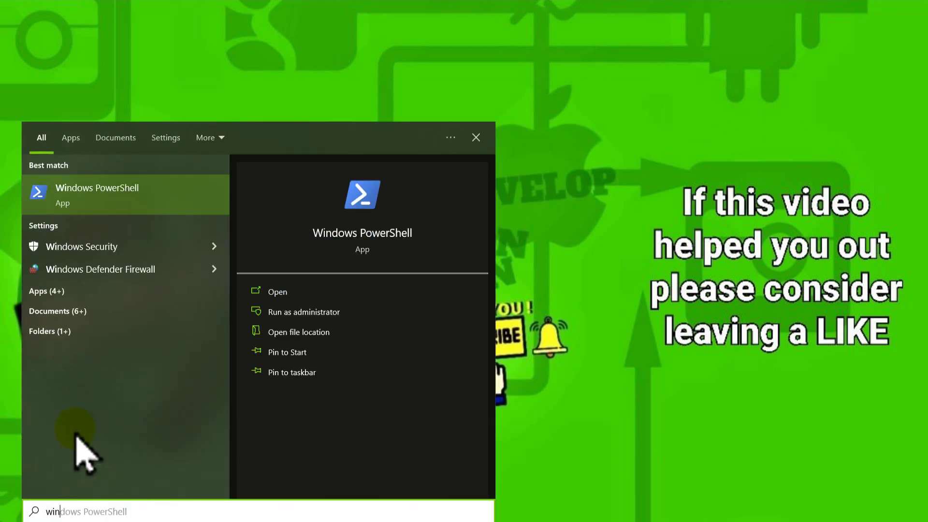
Search Start for 'windwoows up' to look for Windows Update.
text(ows up)
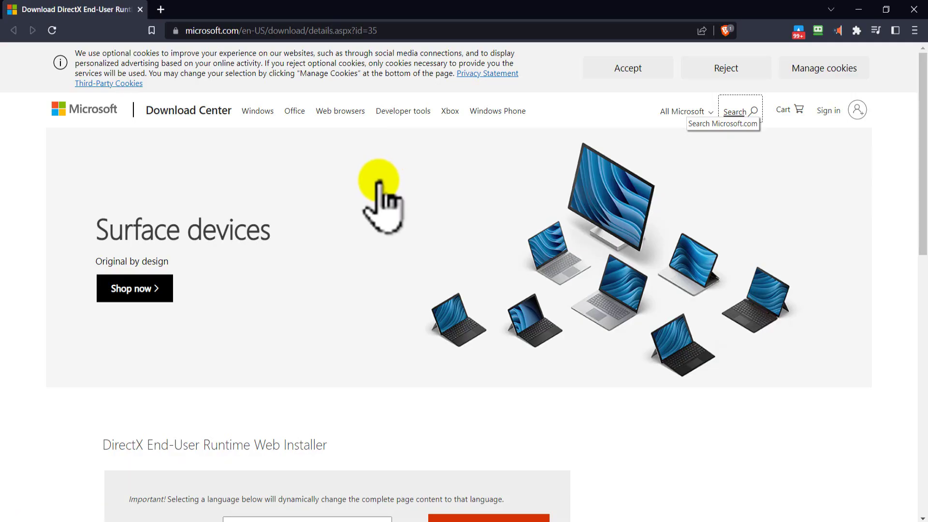
Download the DirectX web installer, save it to the desktop and run it.
scroll(375, 189, down, 3)
scroll(376, 179, down, 1)
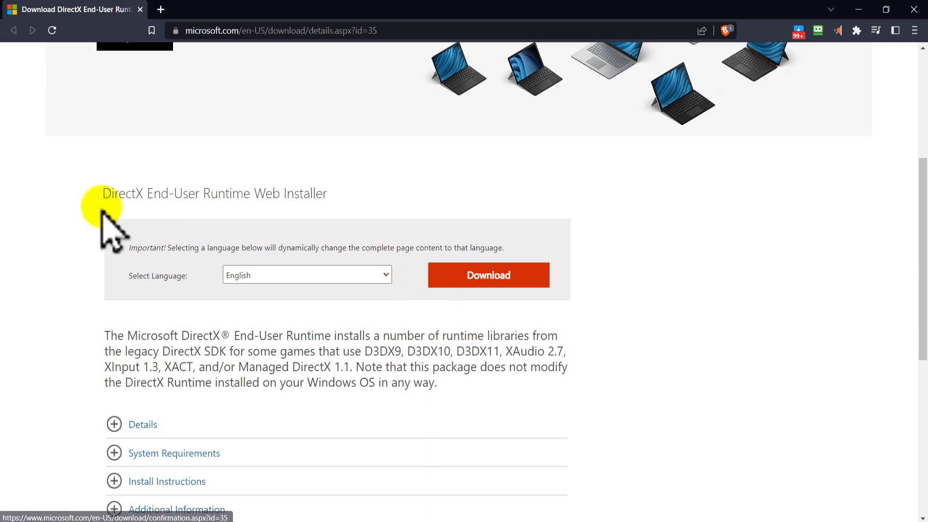
click(99, 193)
drag(99, 192, 154, 195)
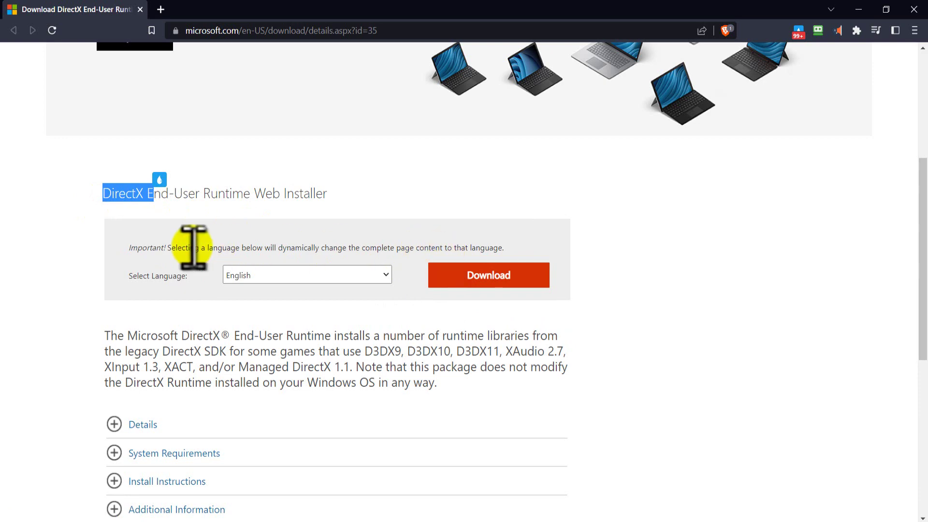
click(458, 269)
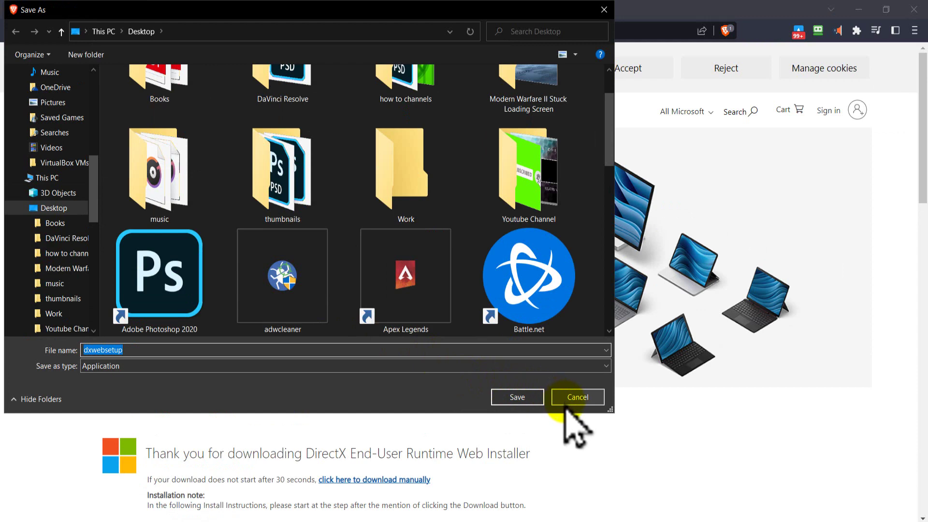
click(516, 399)
click(98, 502)
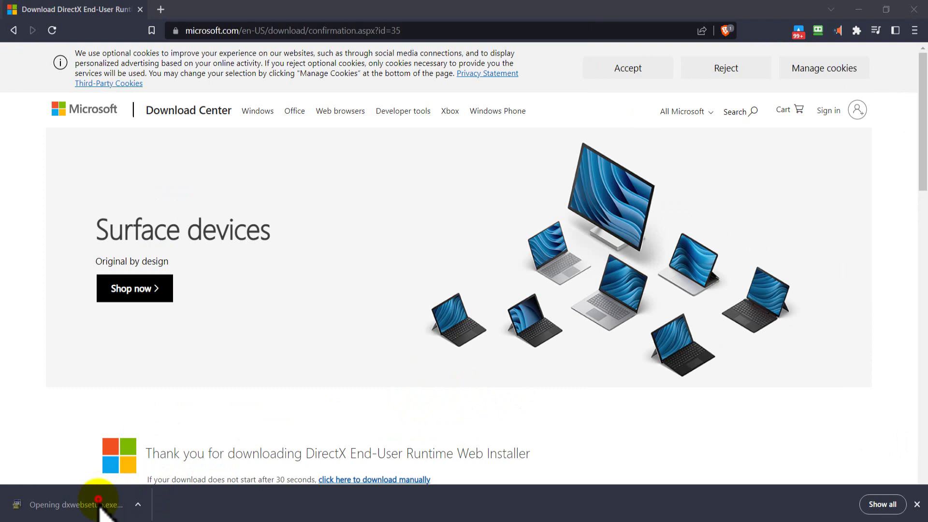
Allow DirectX setup, accept the license, skip Bing Bar, then cancel and close the wizard.
click(404, 350)
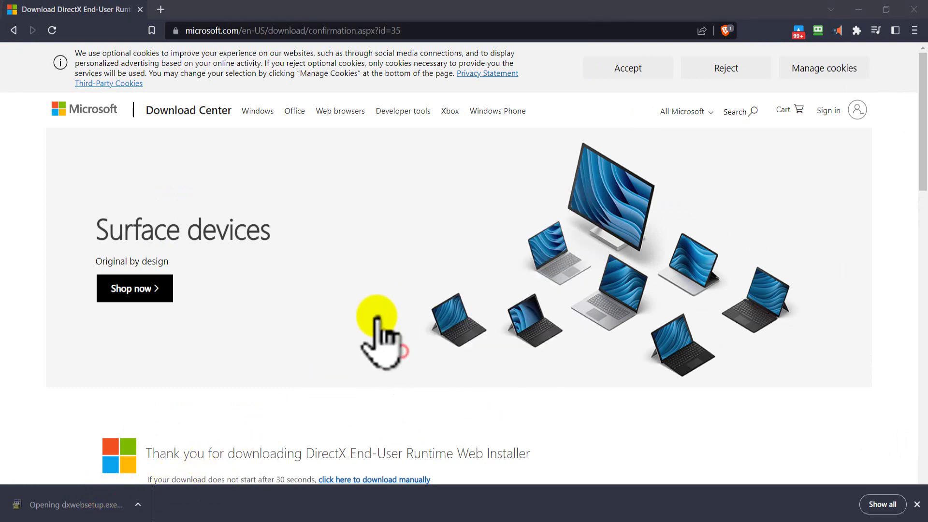
click(238, 252)
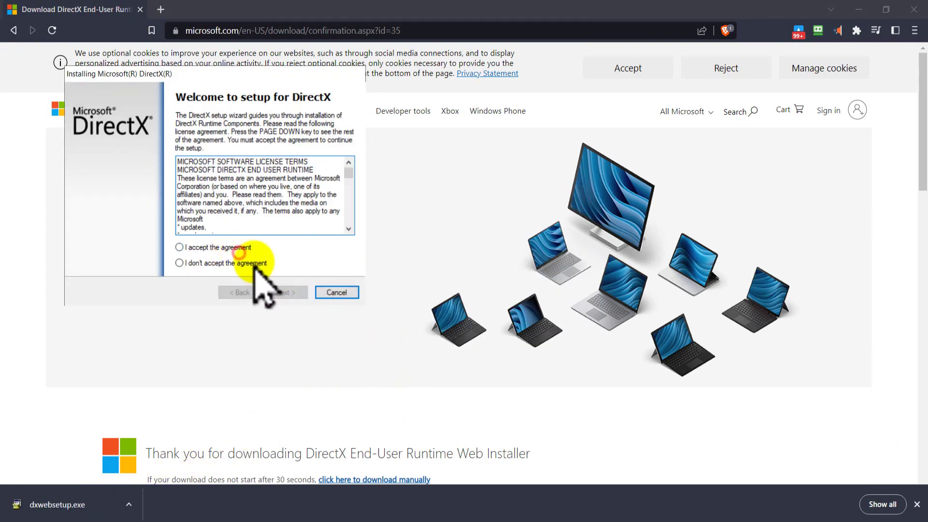
click(283, 293)
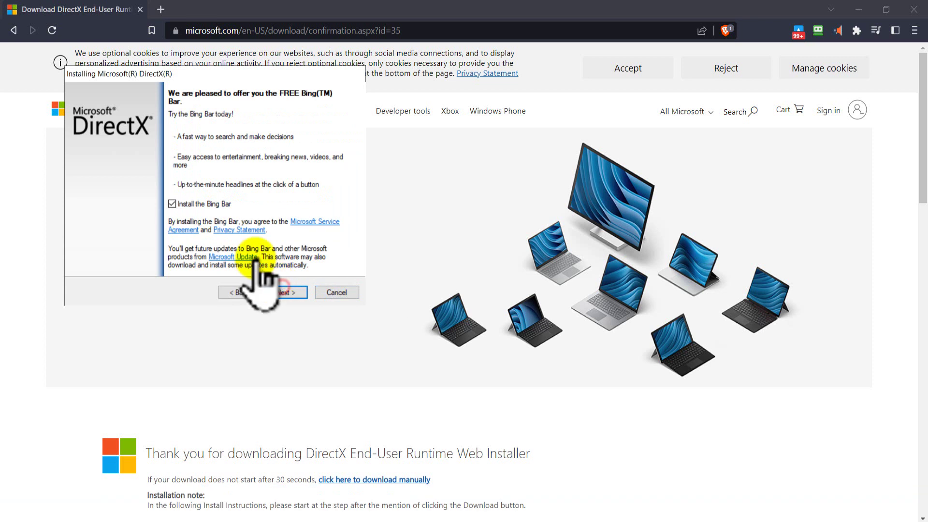
click(178, 207)
click(284, 293)
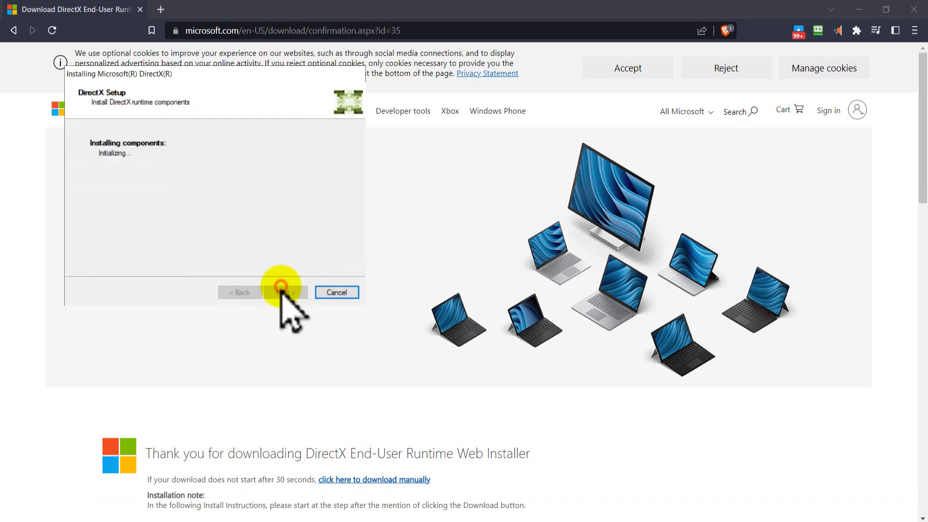
click(334, 292)
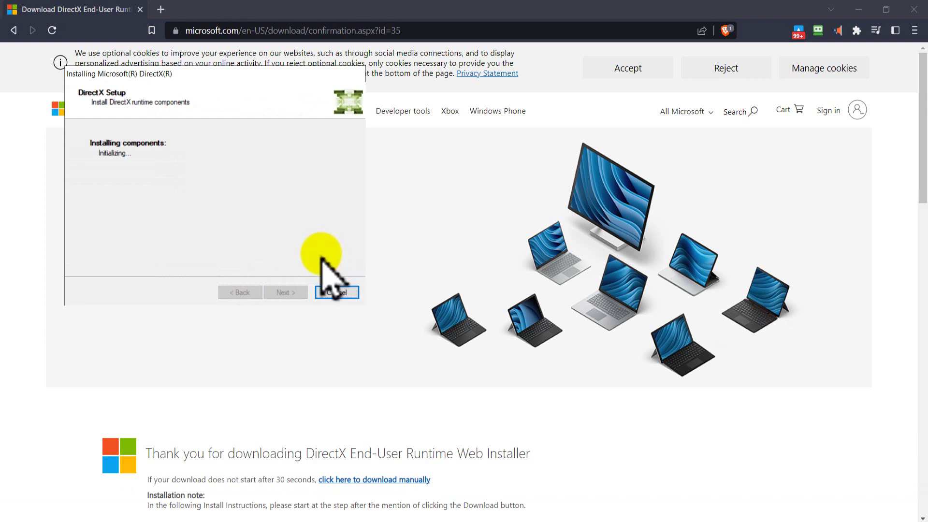
click(502, 310)
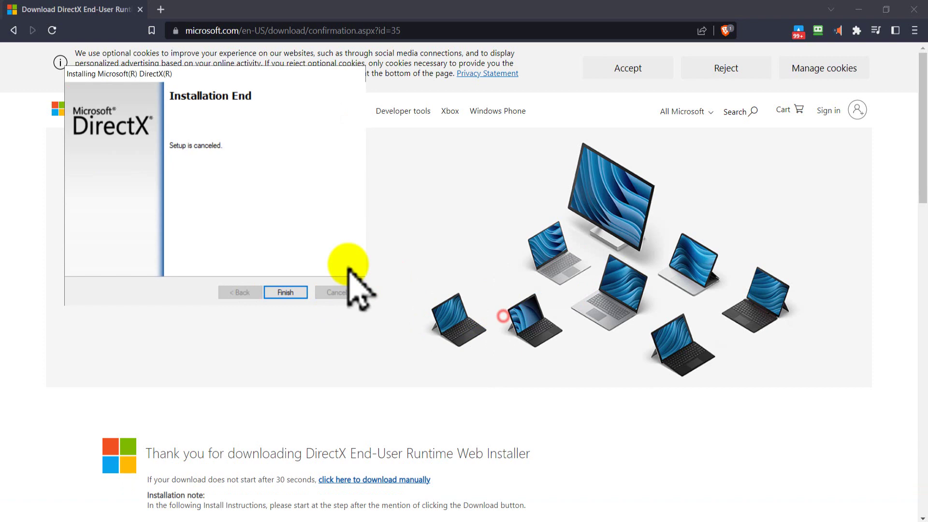
click(300, 290)
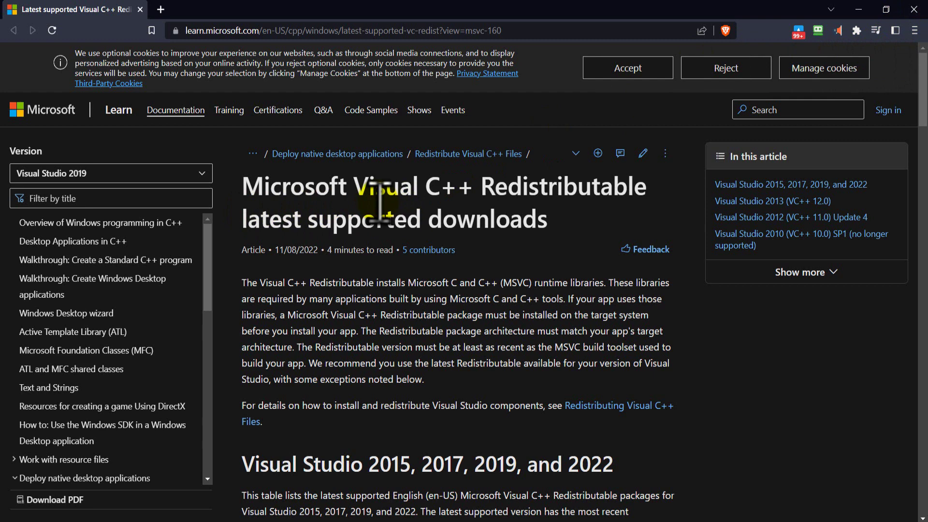
Download the x64 Visual C++ redistributable, save VC_redist.x64 to the desktop and run it.
scroll(379, 251, down, 5)
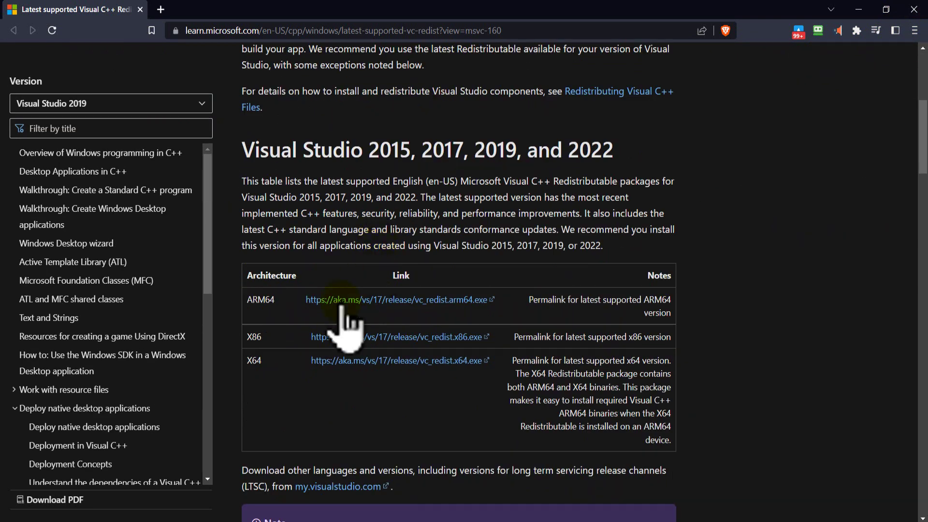
click(349, 364)
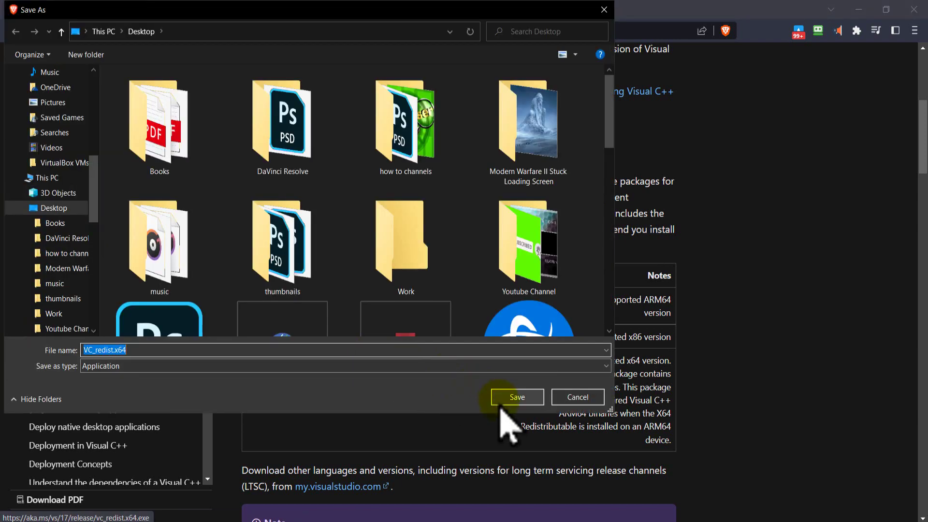
click(505, 401)
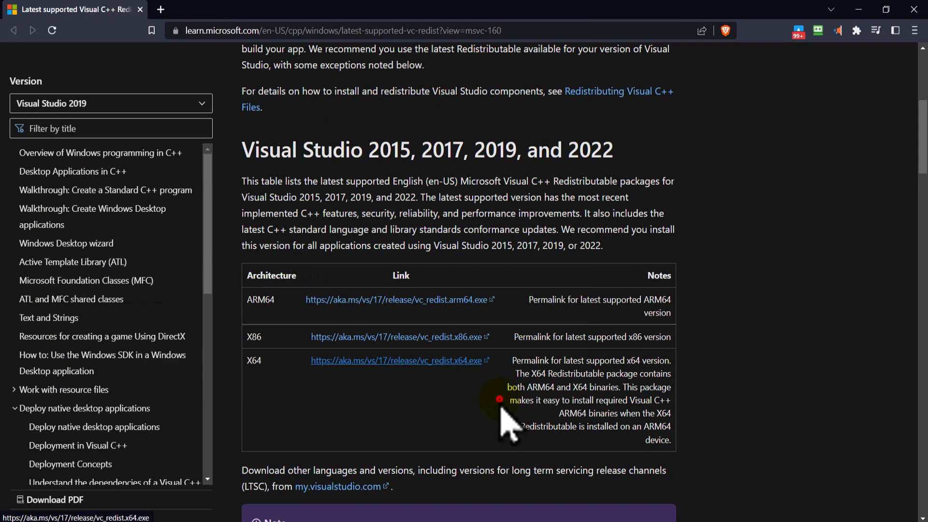
click(40, 508)
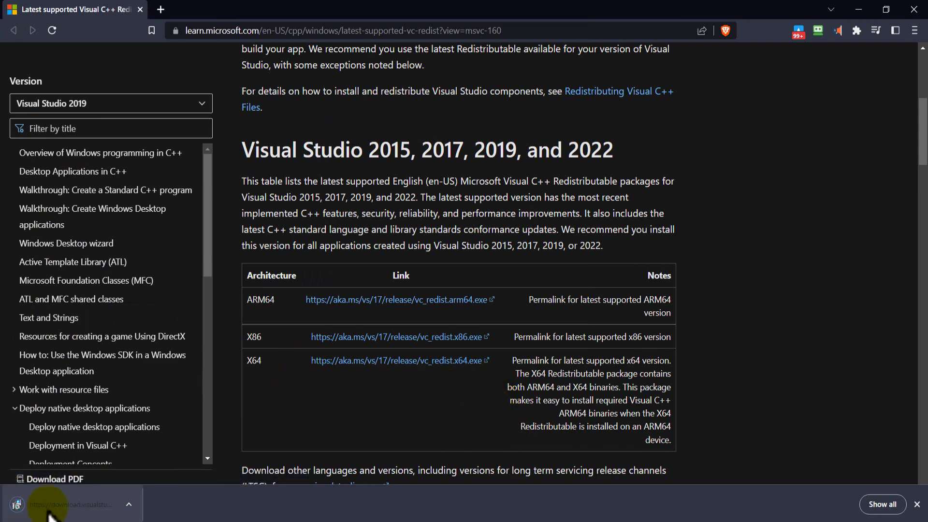
Agree to the license, start the Visual C++ install, allow UAC, then cancel the setup.
click(351, 319)
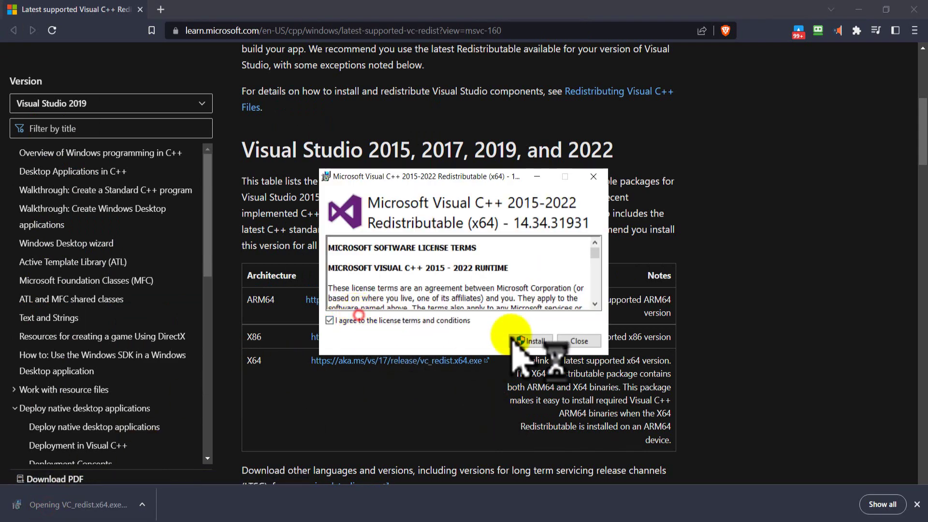
click(530, 340)
click(423, 344)
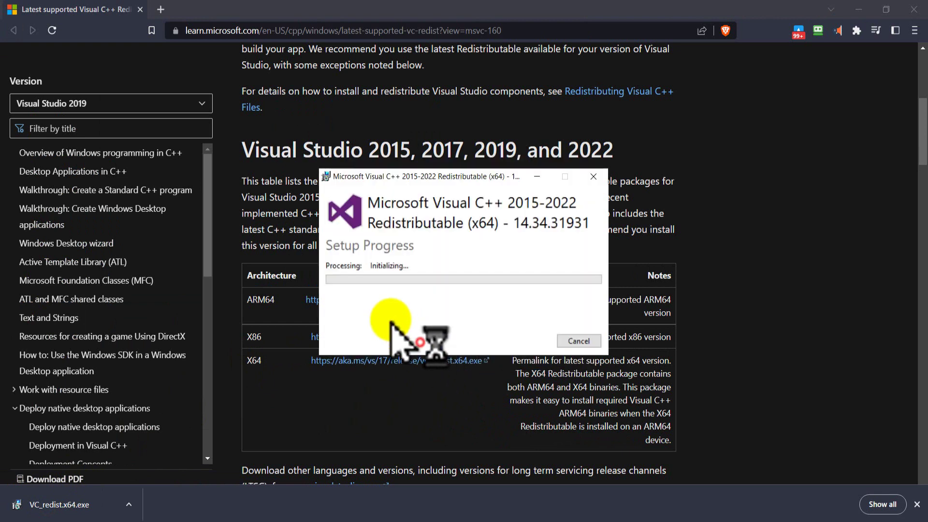
click(573, 341)
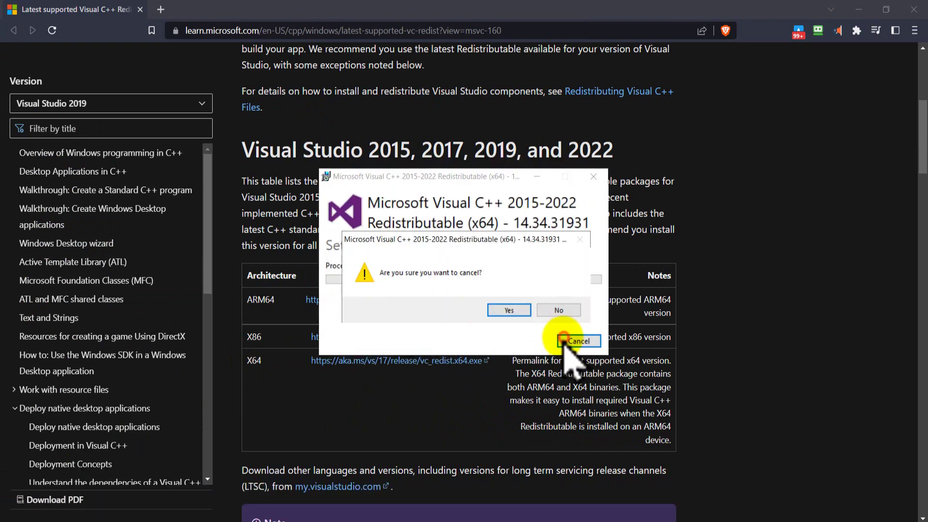
click(496, 310)
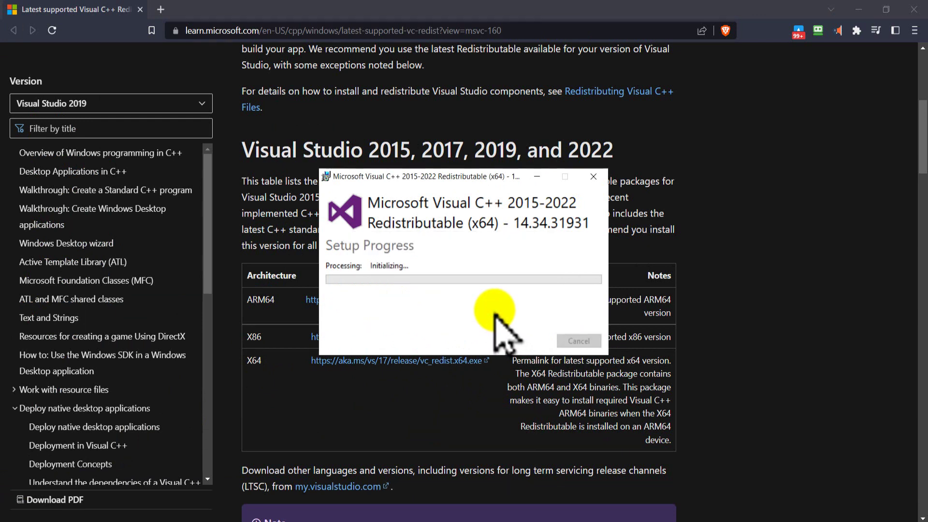